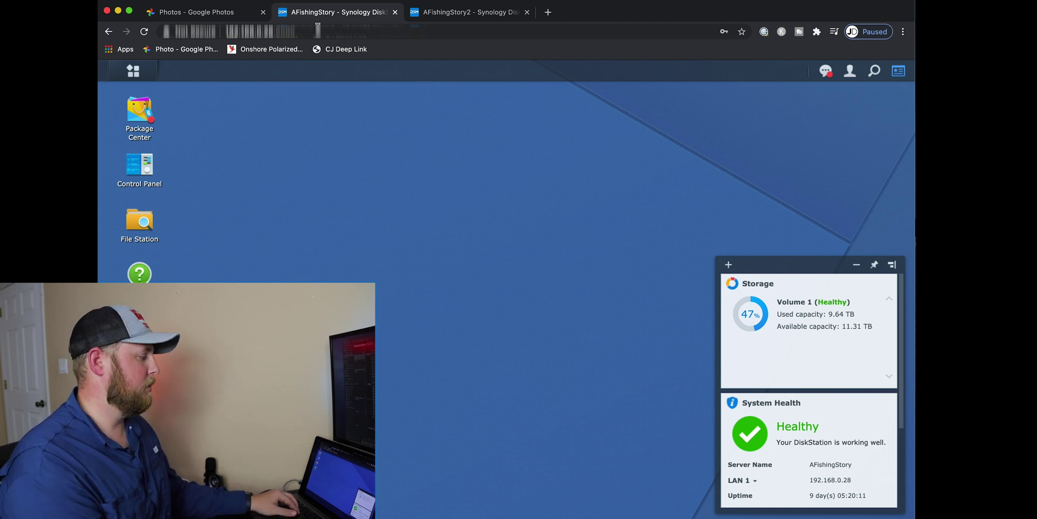
# Step: Open the UPS settings under Hardware & Power in the AFishingStory DiskStation's Control Panel
pyautogui.click(432, 12)
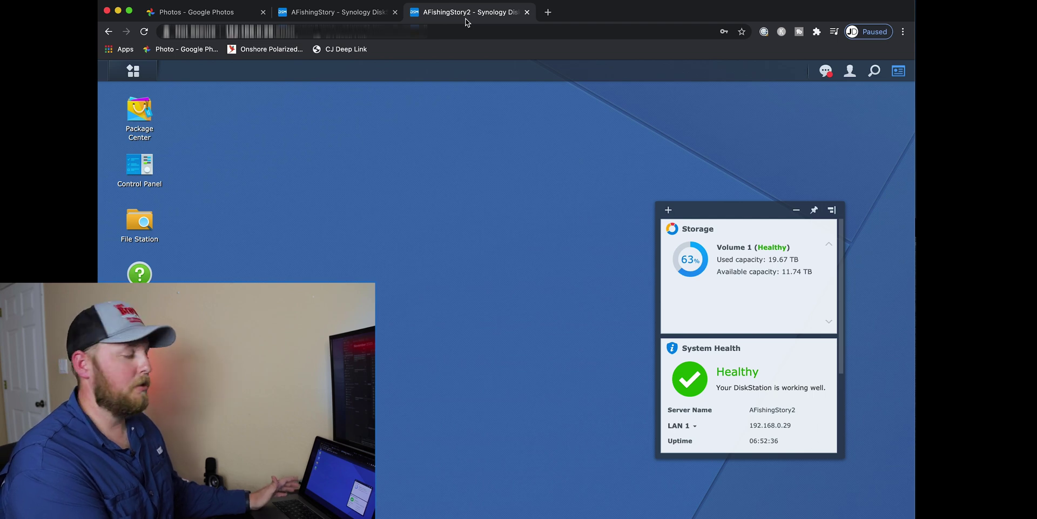
pyautogui.click(355, 14)
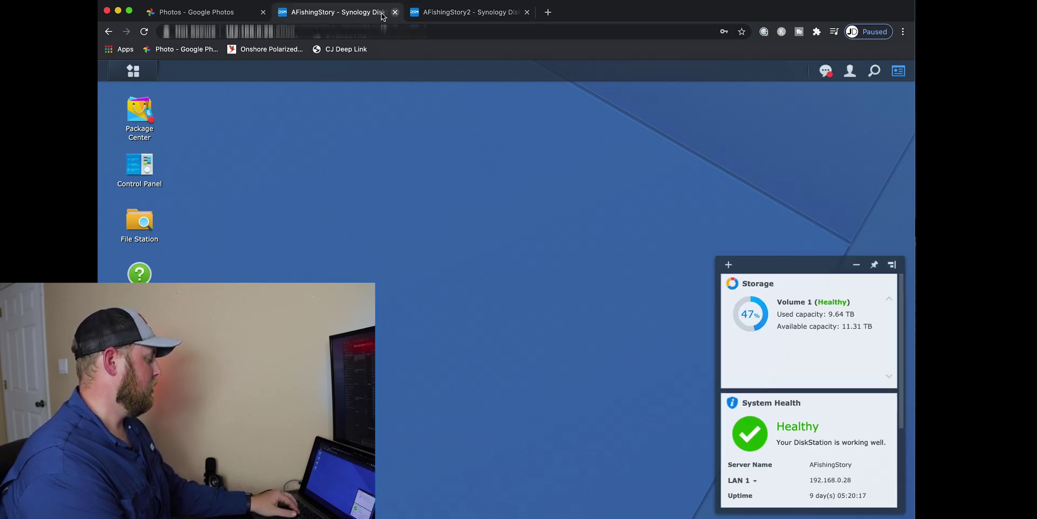
pyautogui.click(140, 171)
pyautogui.click(494, 298)
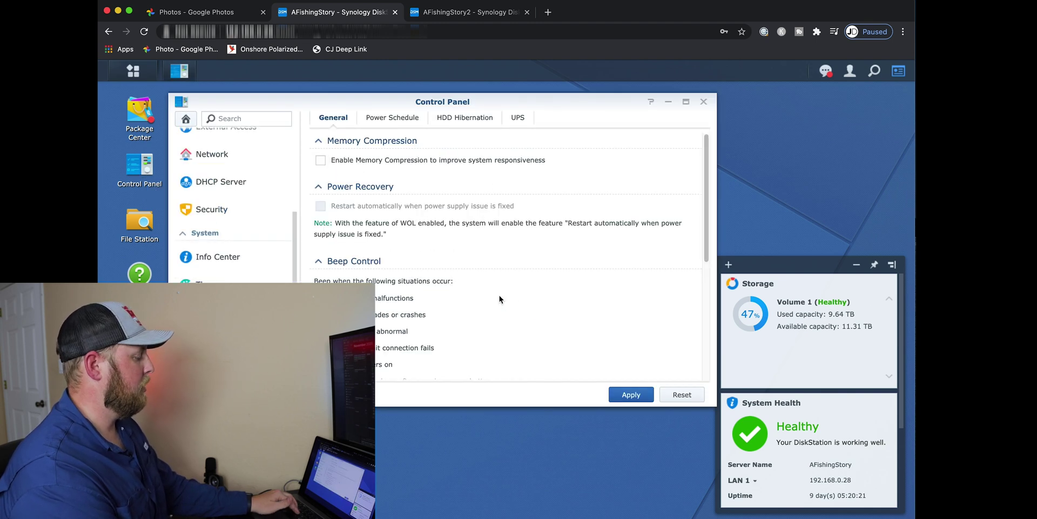
pyautogui.click(516, 125)
pyautogui.click(327, 122)
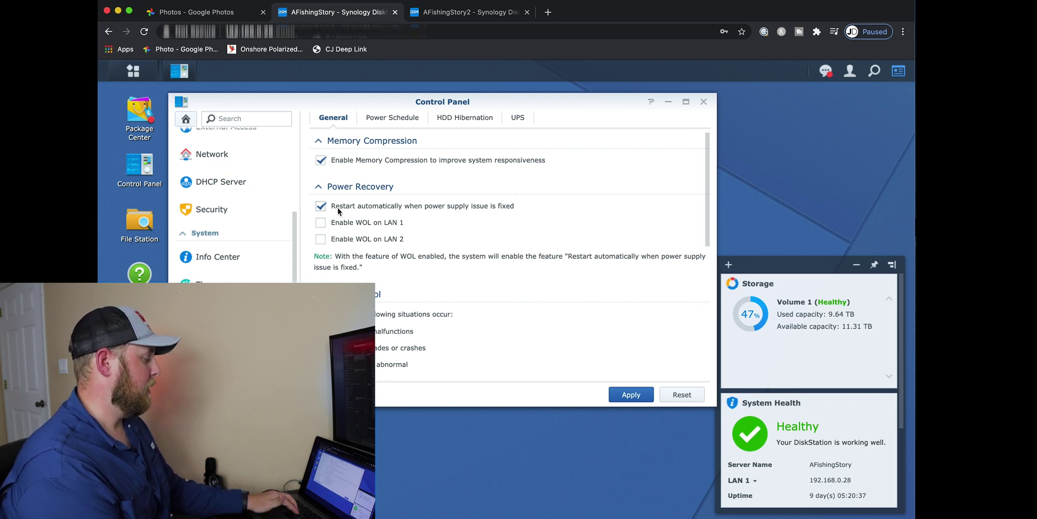
pyautogui.click(518, 121)
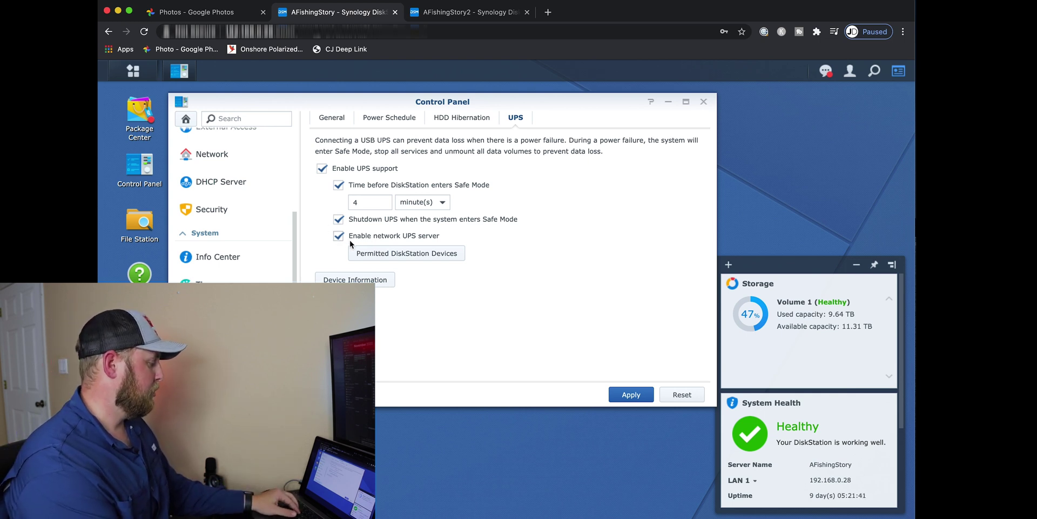
# Step: Confirm the second DiskStation's address, 192.168.0.29, as permitted device IP address 1, apply the UPS settings and close the Control Panel
pyautogui.click(418, 253)
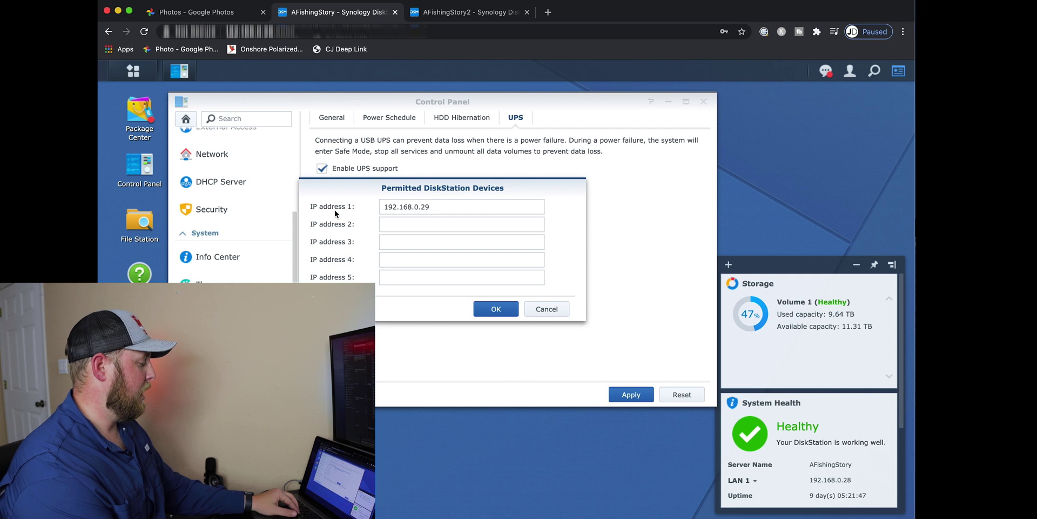
pyautogui.click(416, 207)
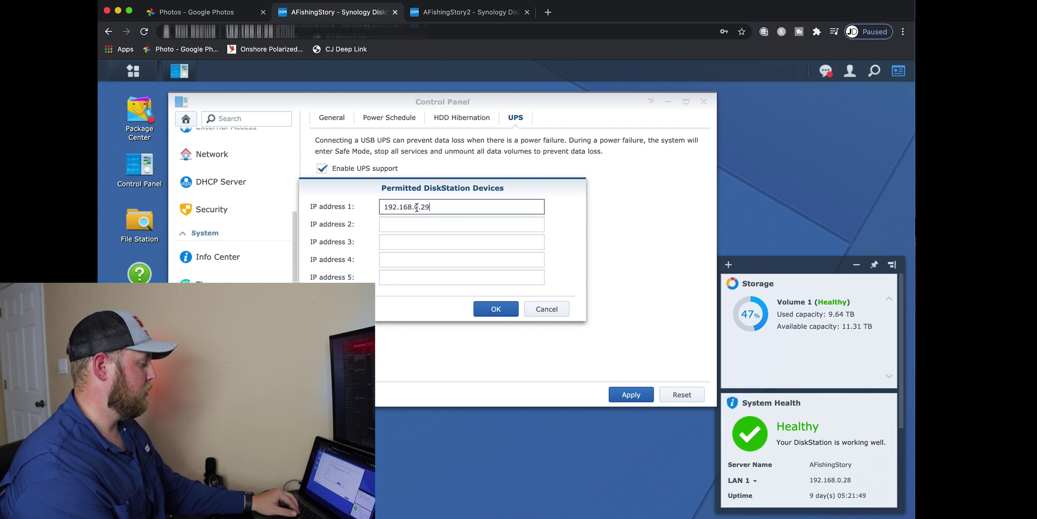
pyautogui.moveTo(443, 208); pyautogui.dragTo(367, 212)
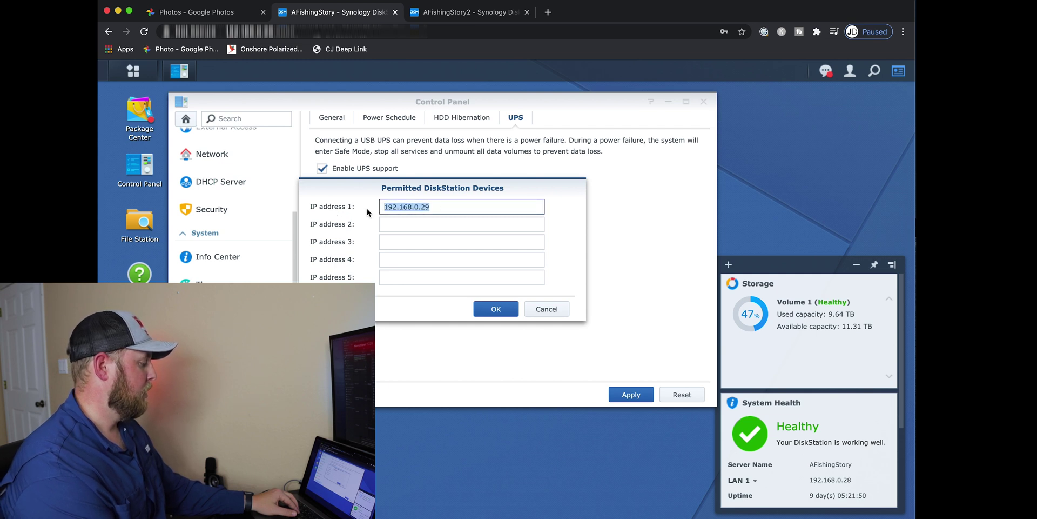
pyautogui.click(469, 16)
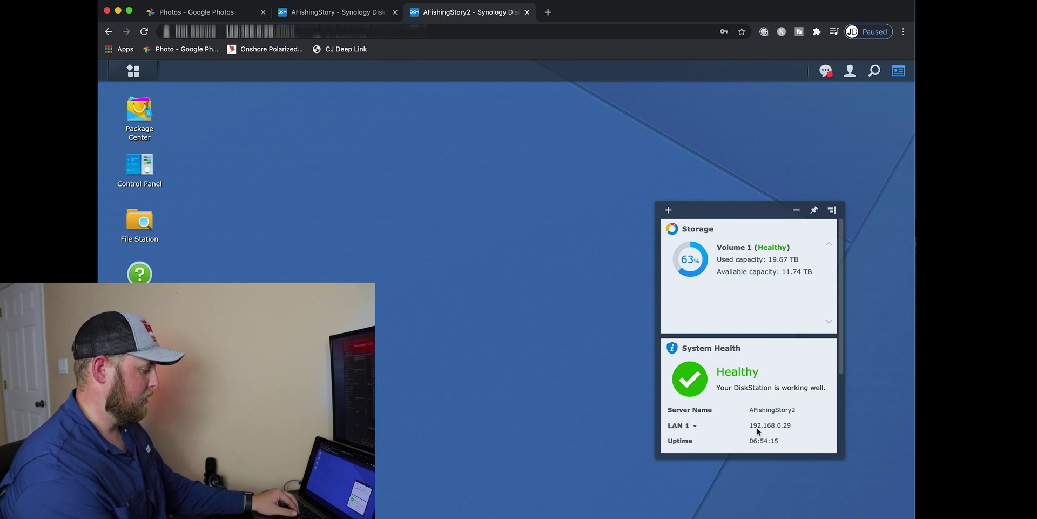
pyautogui.click(372, 13)
pyautogui.click(440, 210)
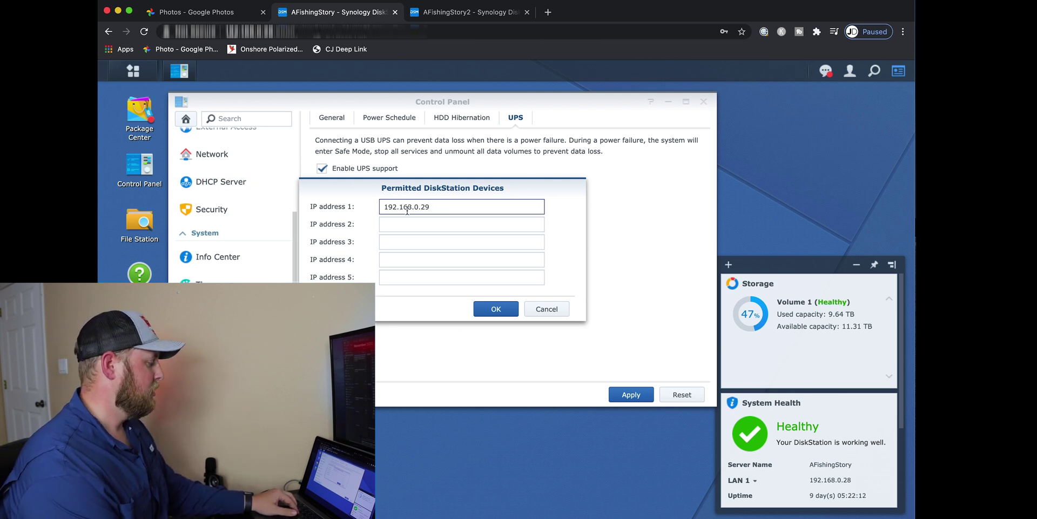
pyautogui.click(497, 311)
pyautogui.click(634, 396)
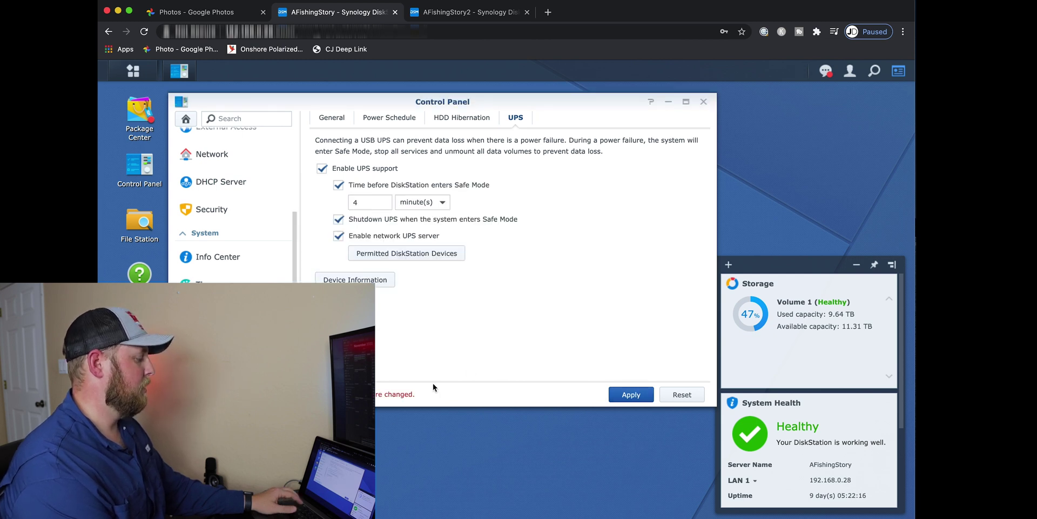
pyautogui.click(703, 101)
# Step: On AFishingStory2, open the Hardware & Power UPS settings and choose Synology UPS server as the network UPS type
pyautogui.click(472, 13)
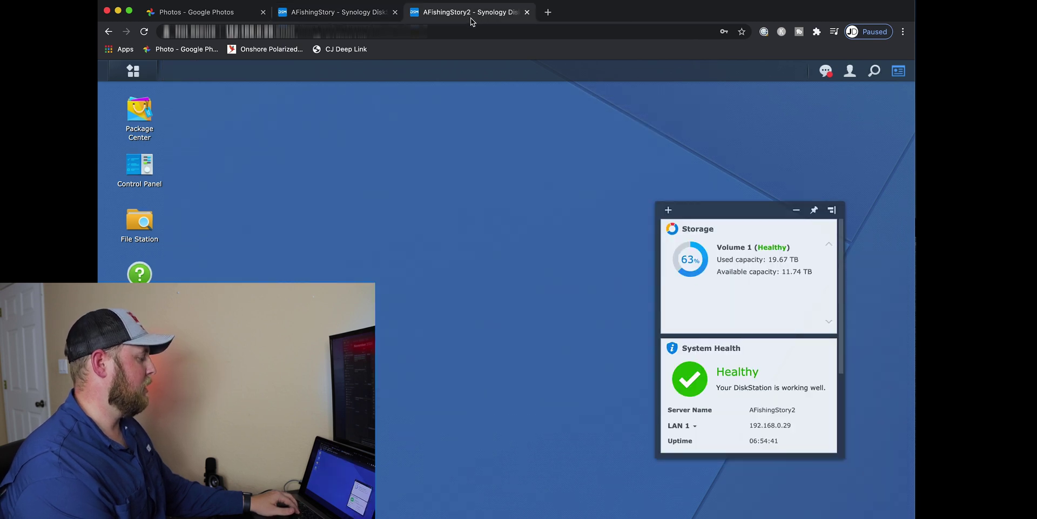
pyautogui.click(143, 171)
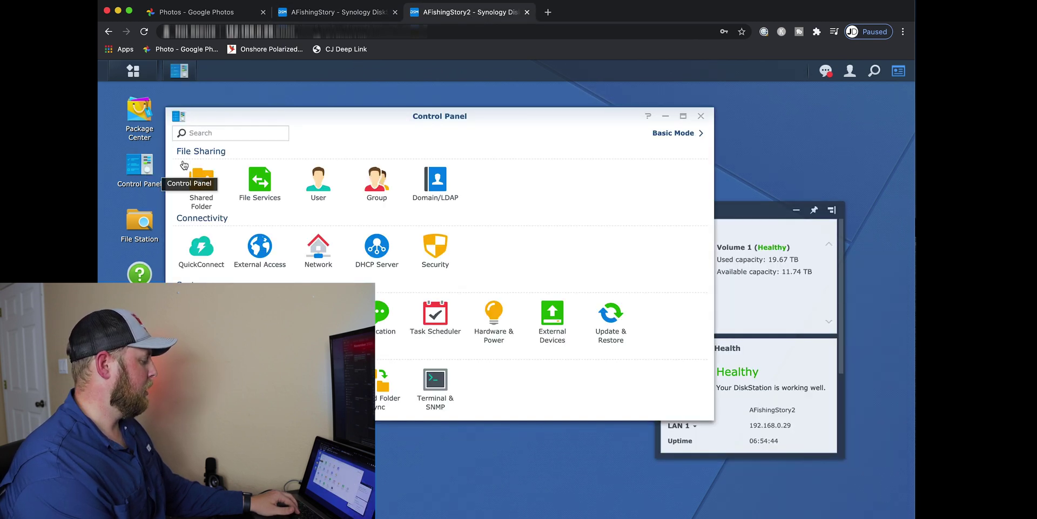
pyautogui.click(498, 315)
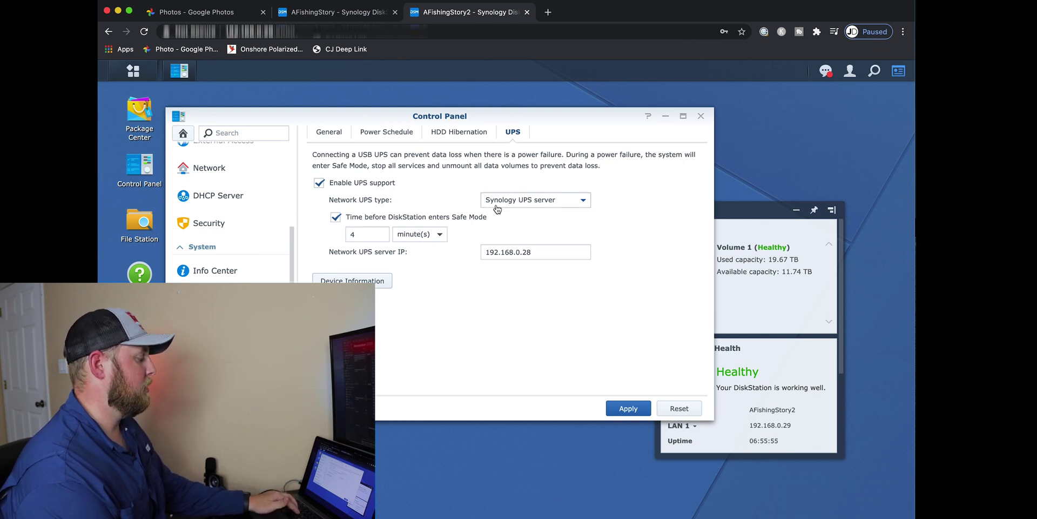
pyautogui.click(542, 206)
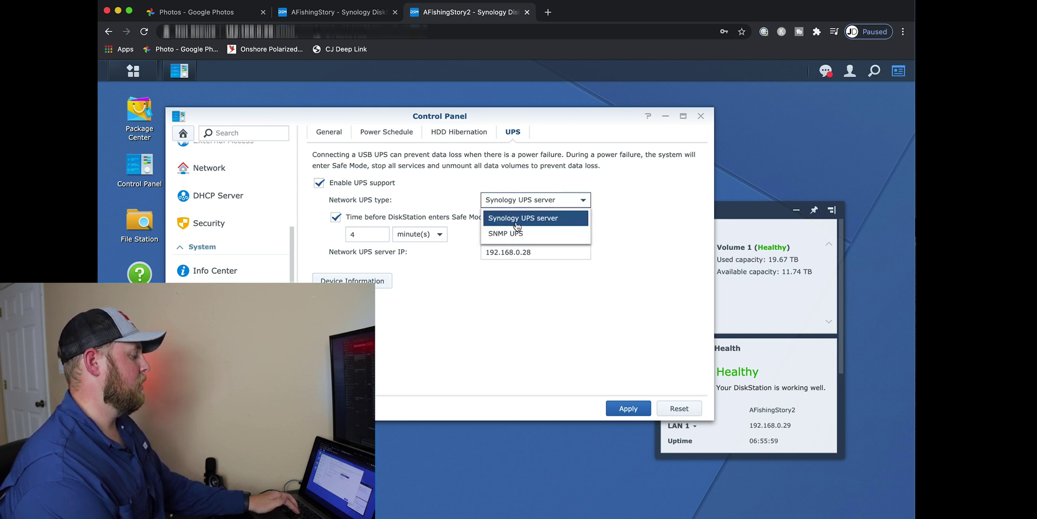
pyautogui.click(538, 216)
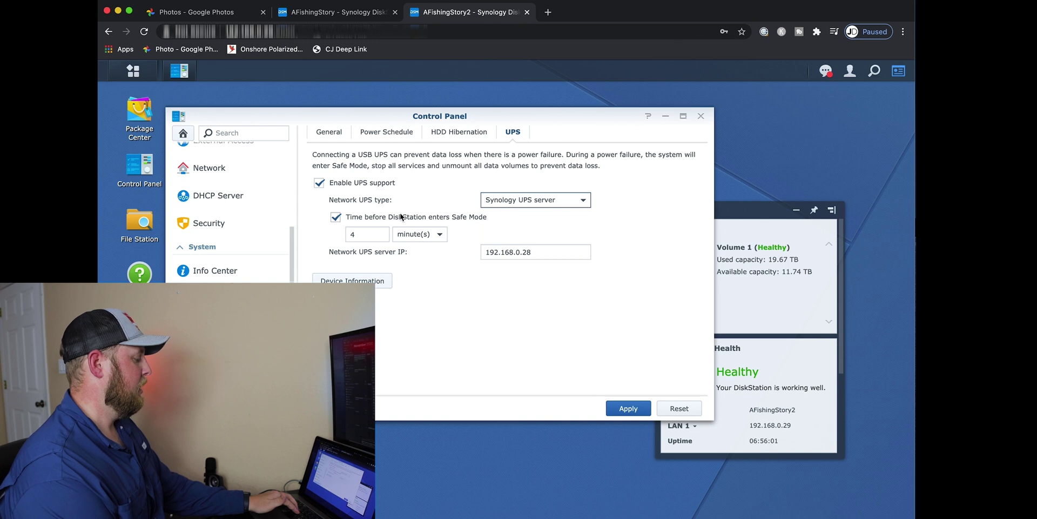
# Step: Check the Safe Mode delay and compare the network UPS server IP with the LAN 1 address of AFishingStory
pyautogui.click(358, 237)
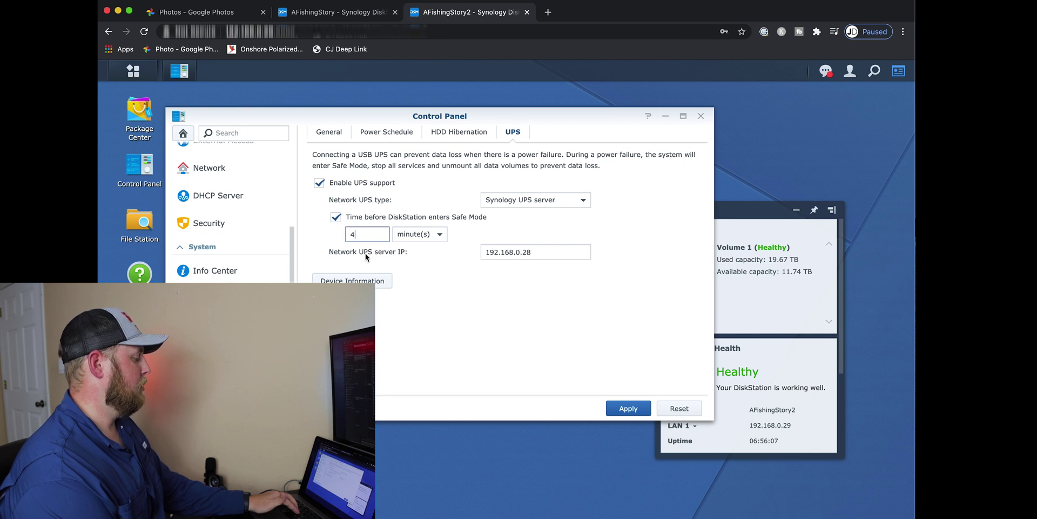
pyautogui.press('Tab')
pyautogui.press('Tab')
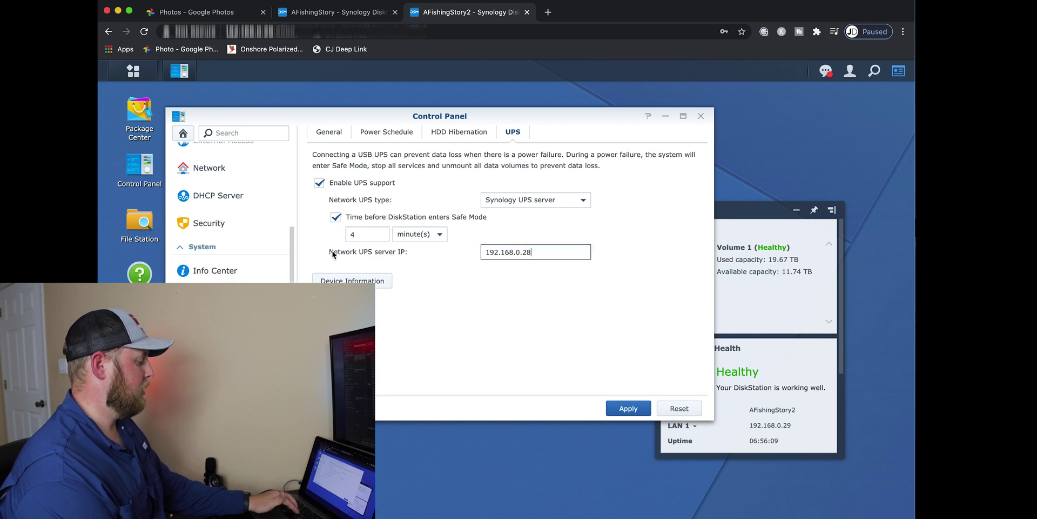
pyautogui.moveTo(537, 255); pyautogui.dragTo(481, 252)
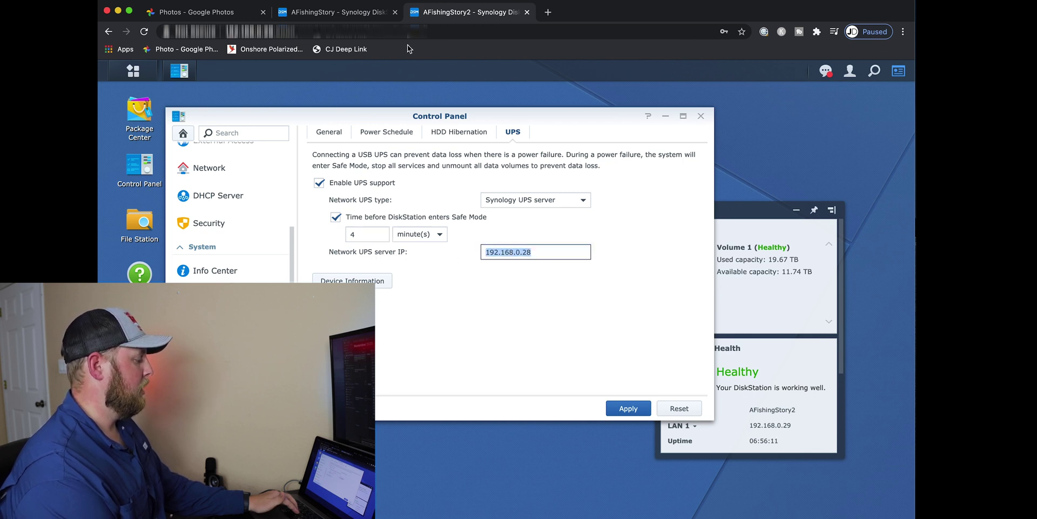
pyautogui.click(371, 18)
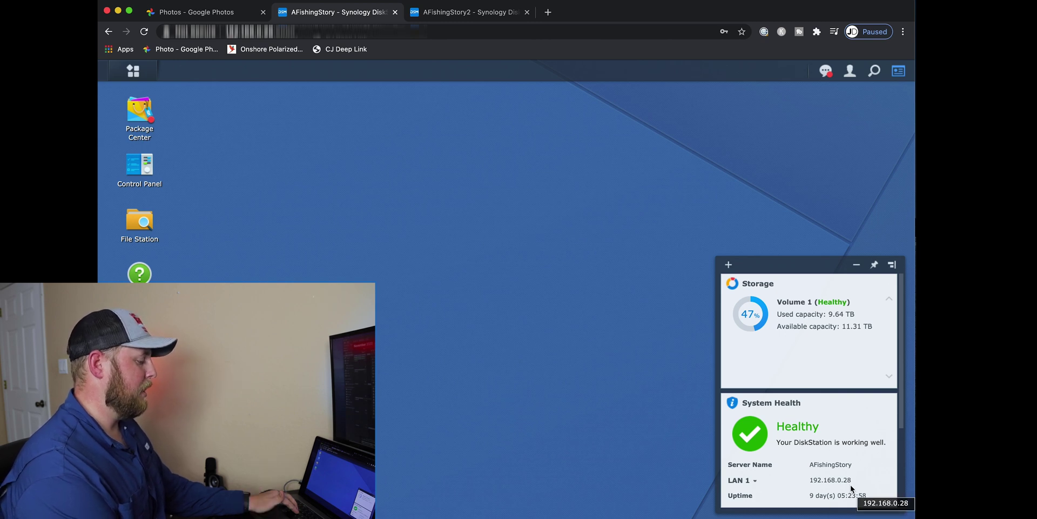
pyautogui.click(457, 16)
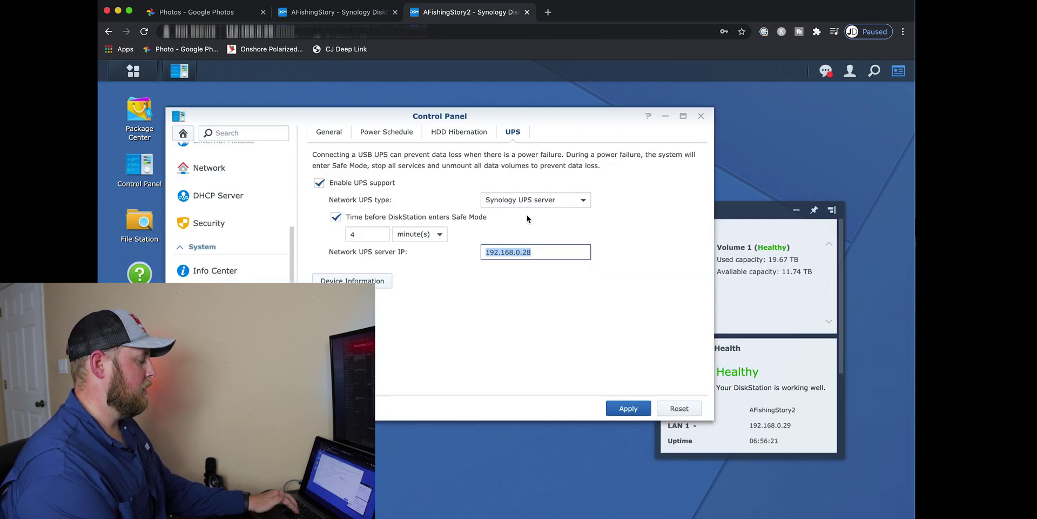
pyautogui.click(541, 258)
pyautogui.moveTo(541, 258); pyautogui.dragTo(437, 254)
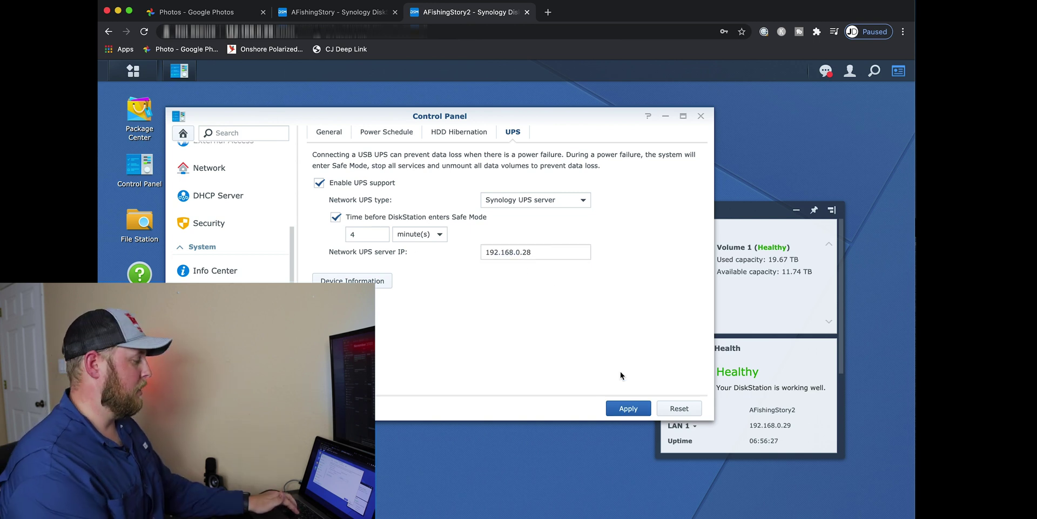
# Step: Examine the connected UPS's device information on AFishingStory2 and close the Control Panel
pyautogui.click(352, 280)
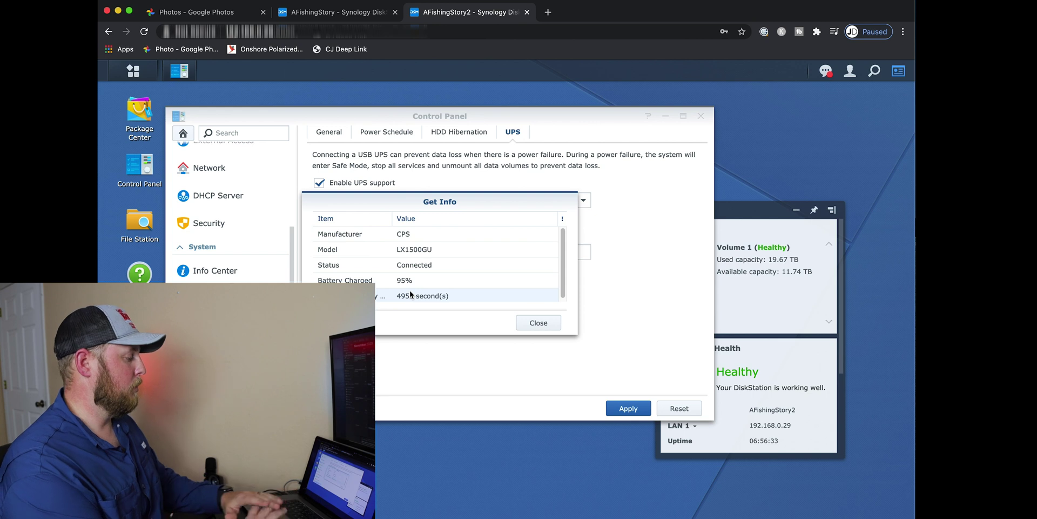
pyautogui.click(528, 324)
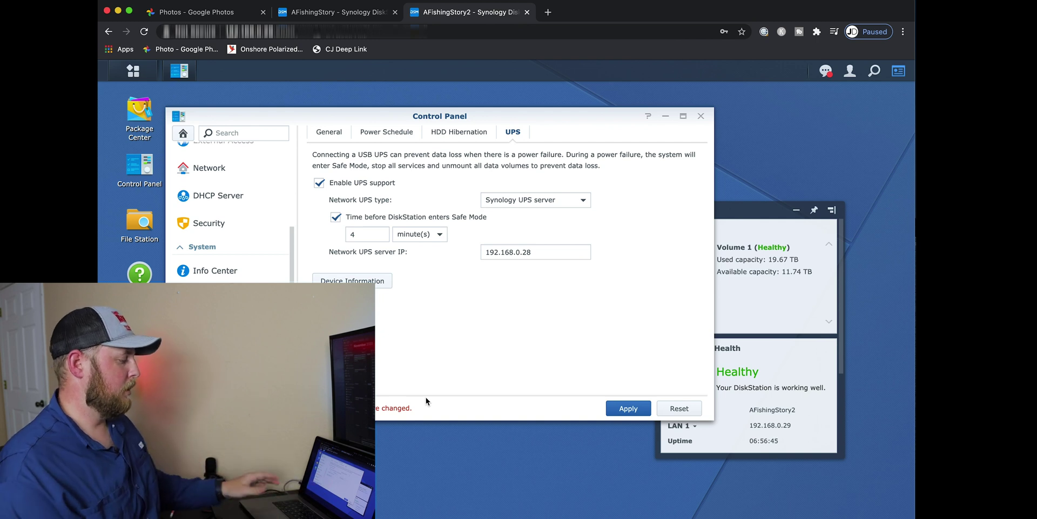
pyautogui.click(381, 280)
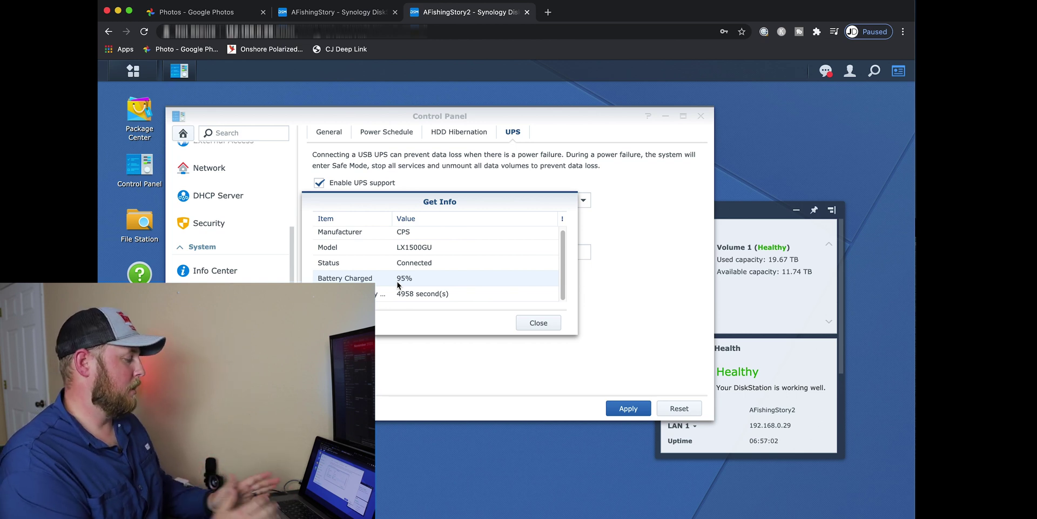
pyautogui.click(528, 322)
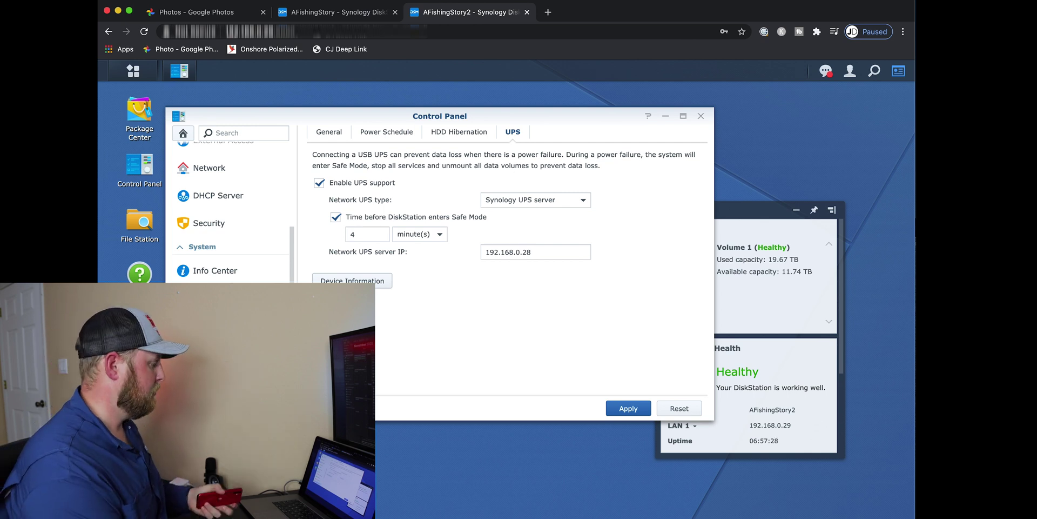
pyautogui.click(700, 115)
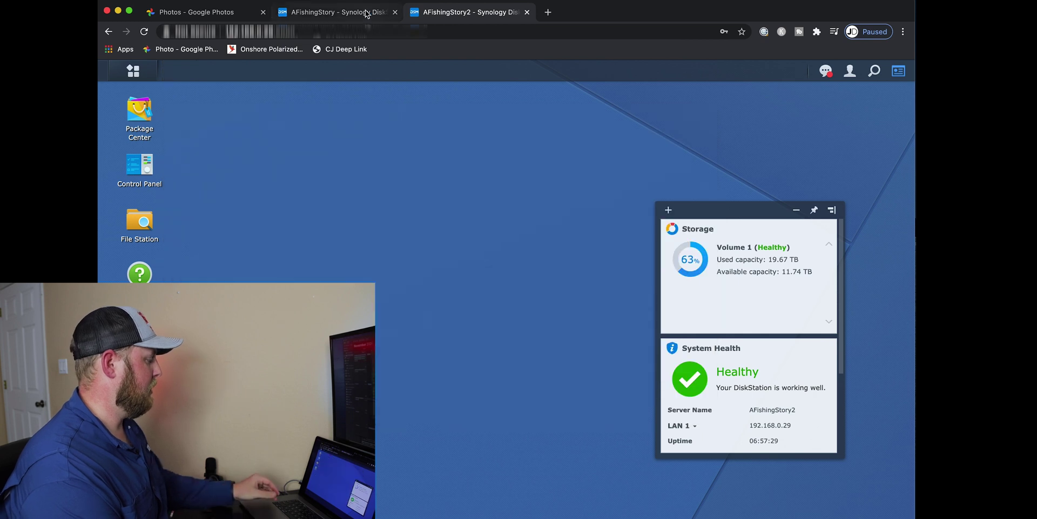
# Step: Compare the System Health status of AFishingStory and AFishingStory2 during the UPS power test
pyautogui.click(351, 12)
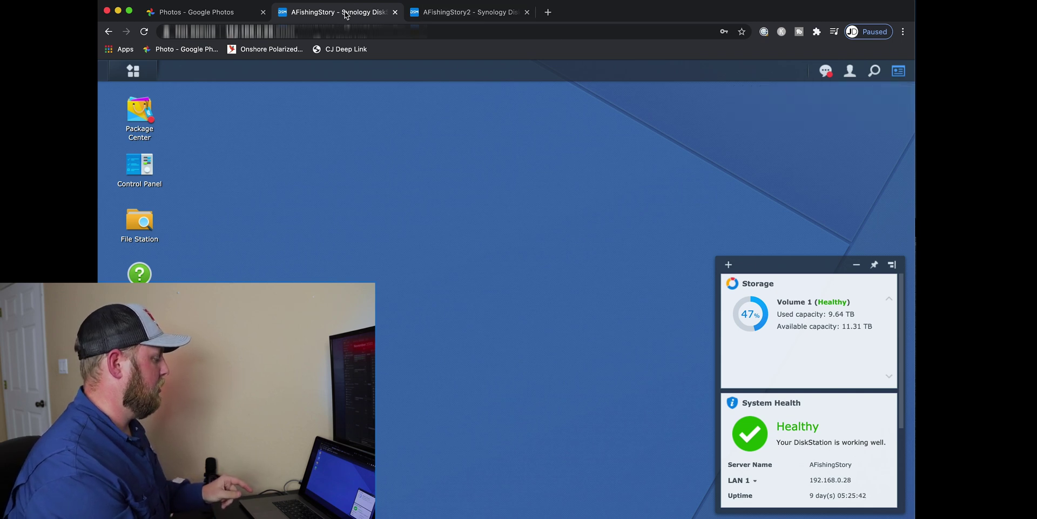
pyautogui.click(434, 16)
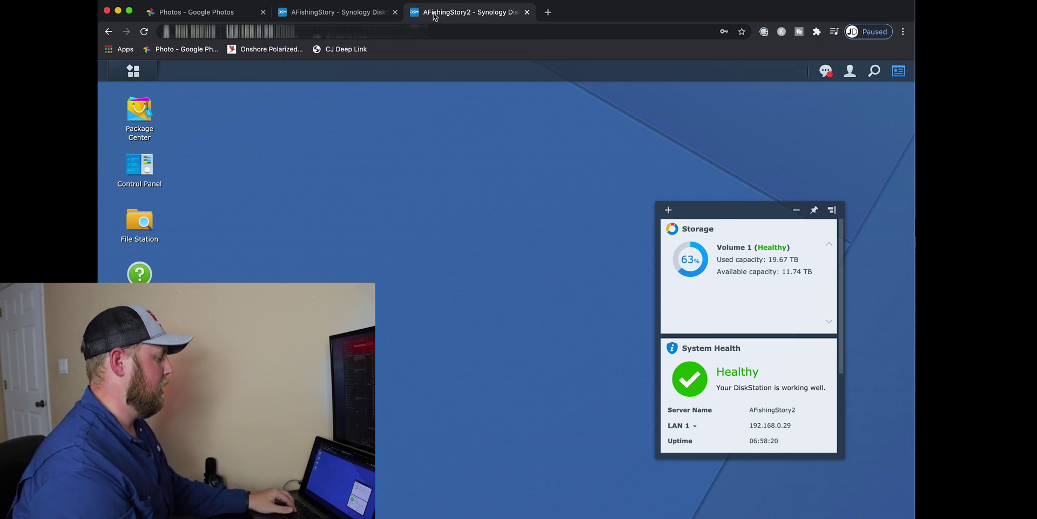
pyautogui.click(318, 19)
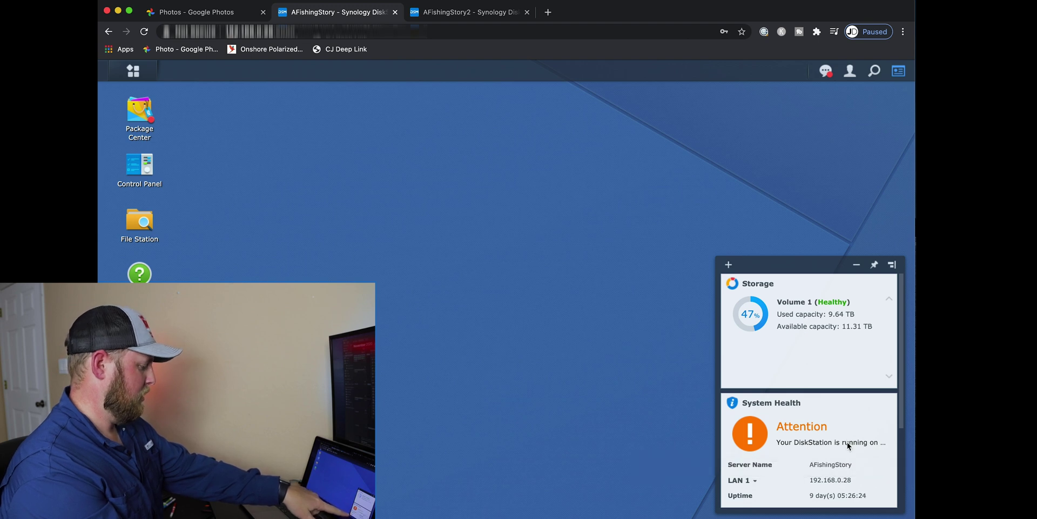
pyautogui.click(490, 16)
pyautogui.click(341, 14)
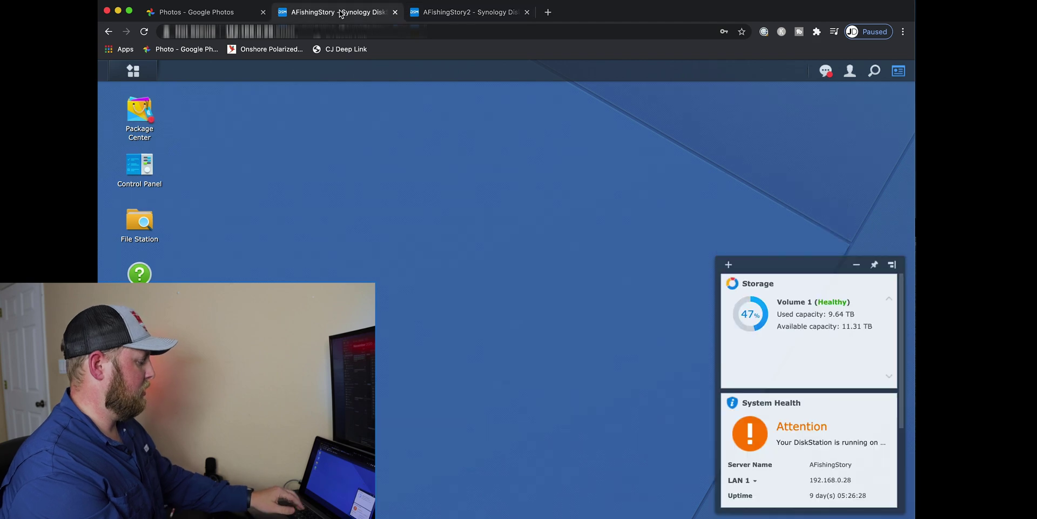
pyautogui.click(437, 15)
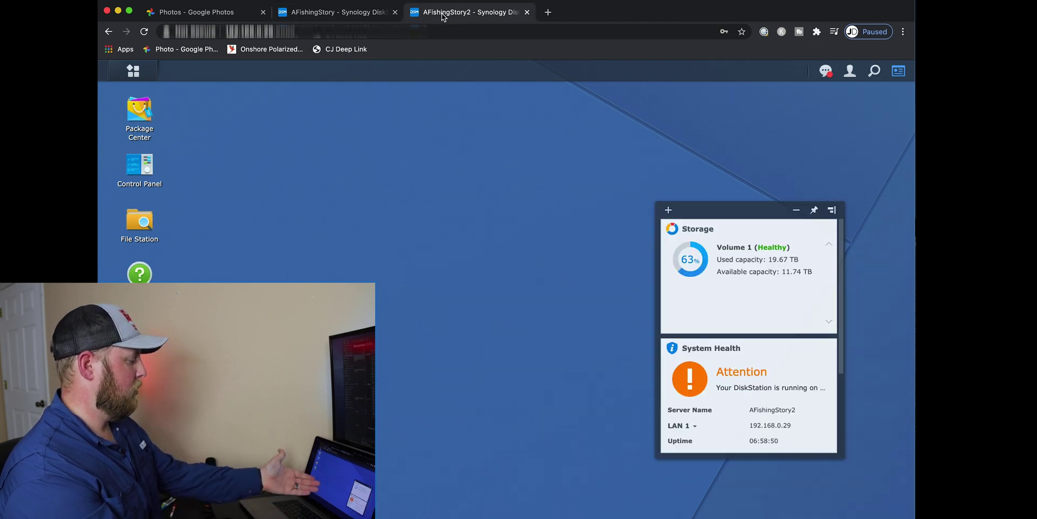
pyautogui.click(340, 17)
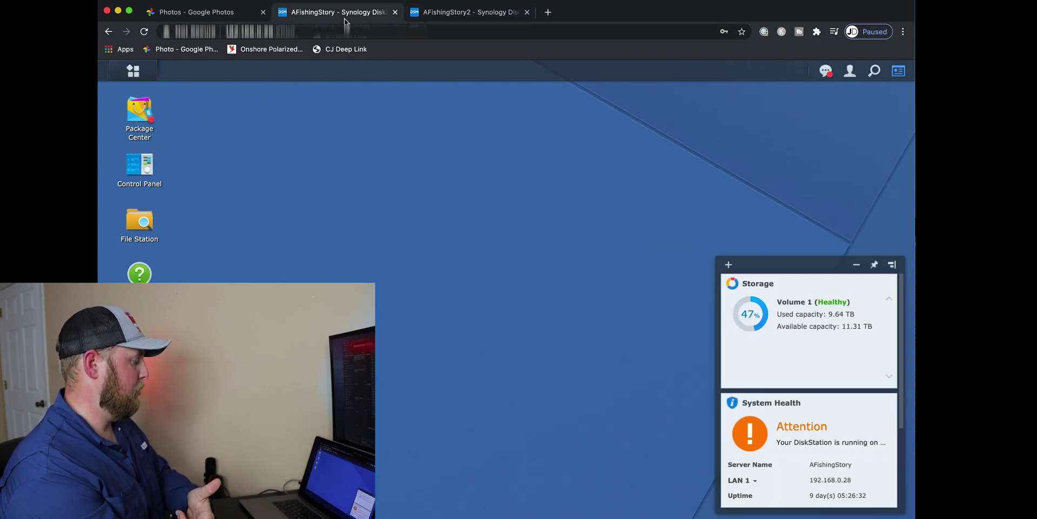
pyautogui.click(422, 17)
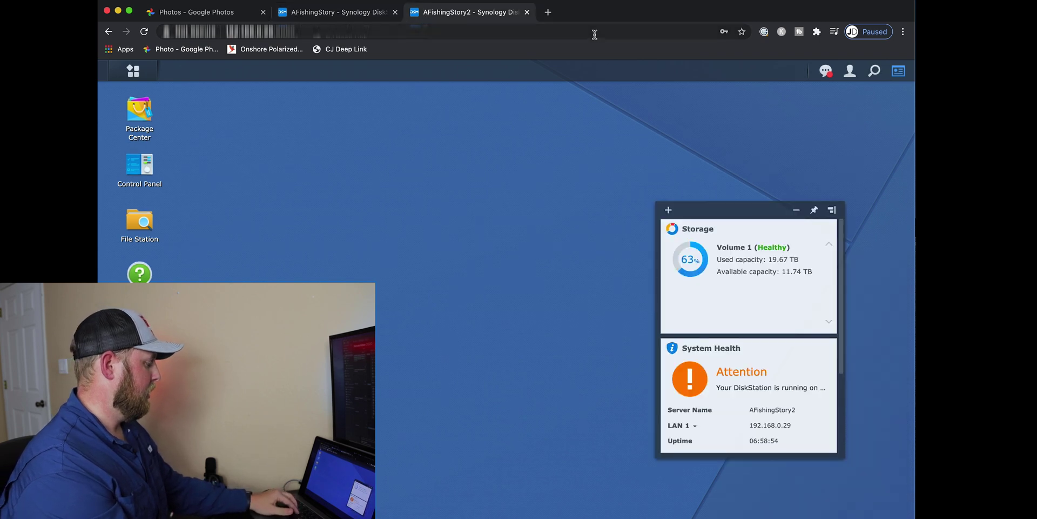
pyautogui.click(364, 20)
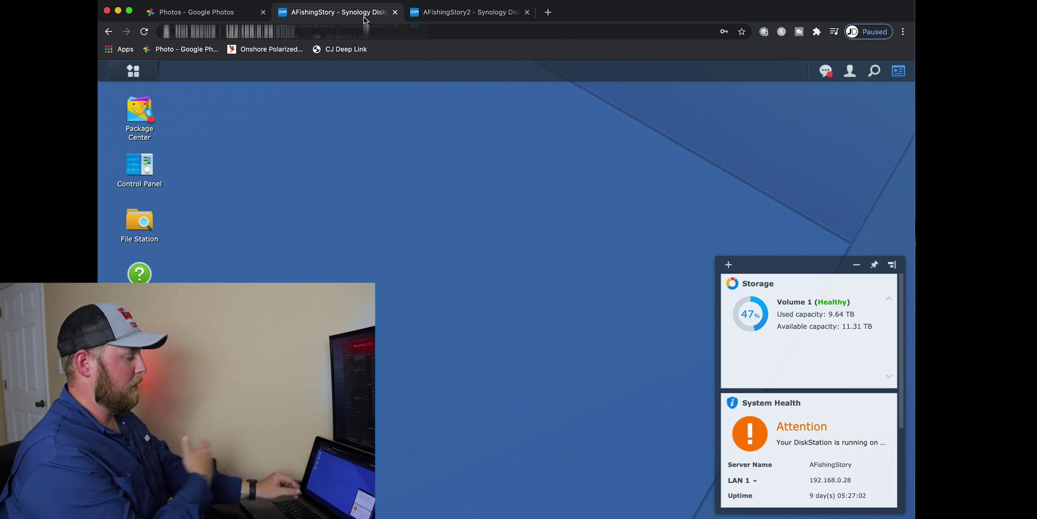
# Step: Review the power supply notifications on AFishingStory, check AFishingStory2 for a UPS alert, and close AFishingStory's notification list
pyautogui.click(827, 71)
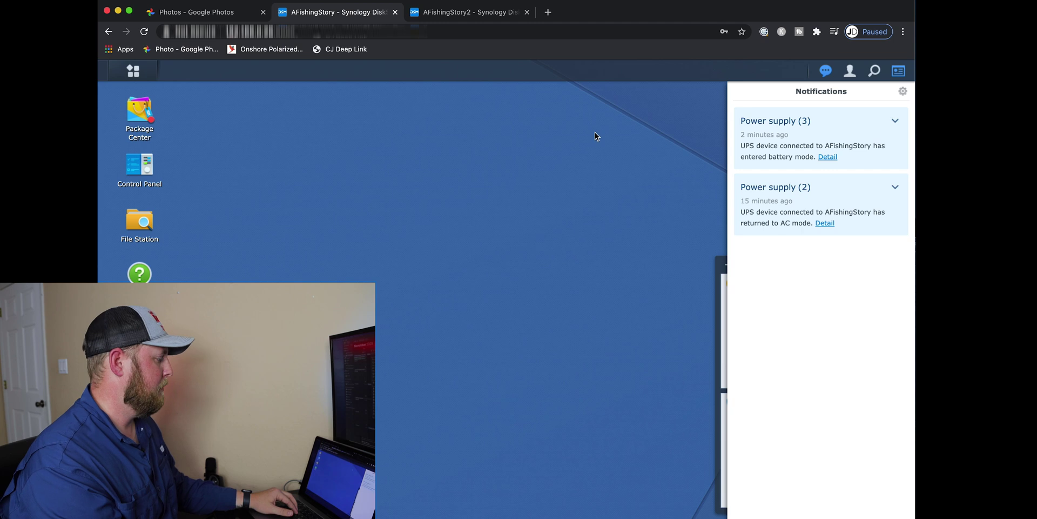
pyautogui.click(415, 13)
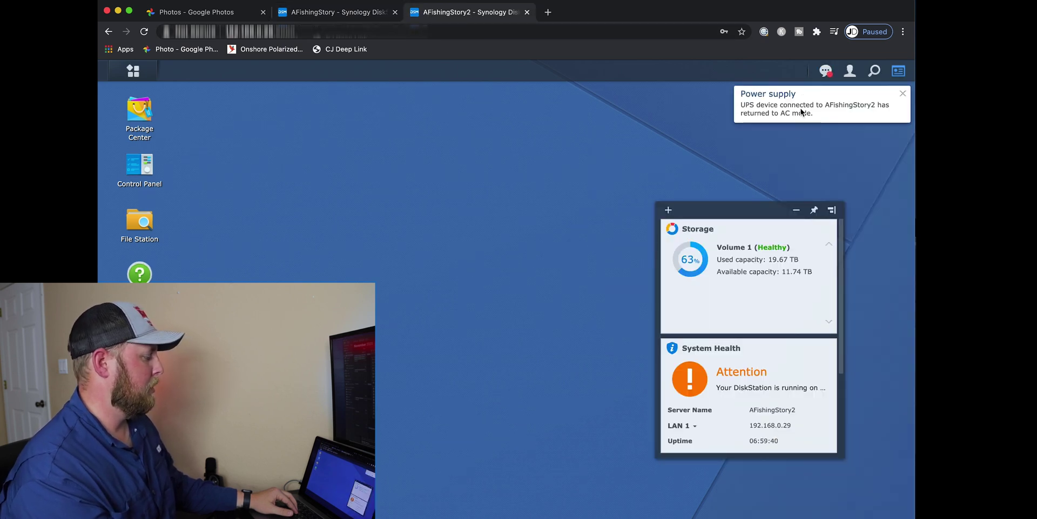
pyautogui.click(358, 13)
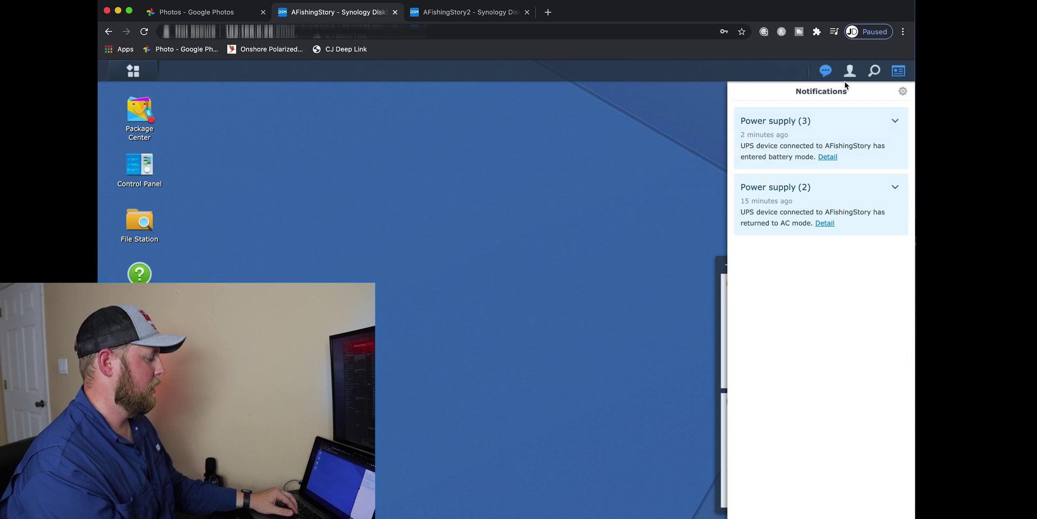
pyautogui.click(830, 73)
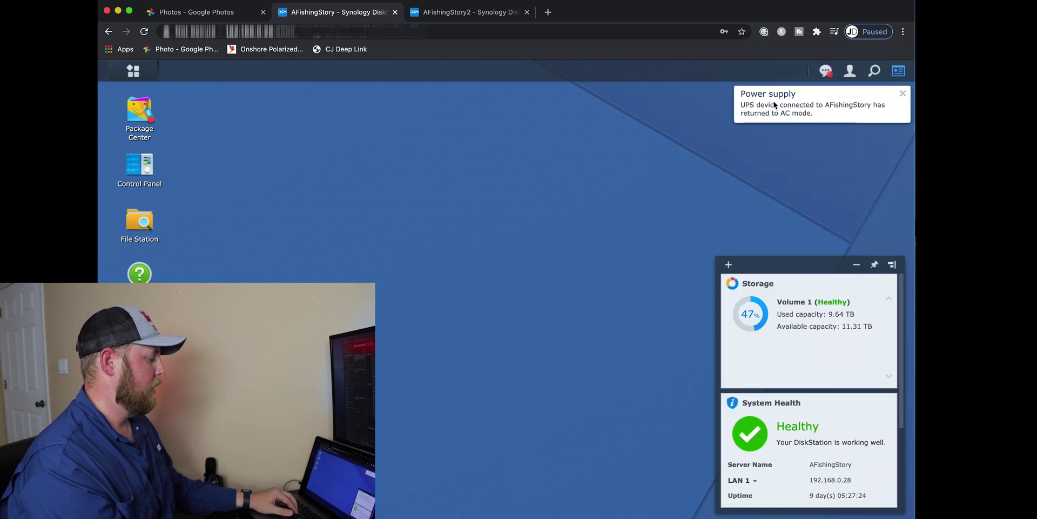
# Step: Review the power supply notifications on AFishingStory2 and check the System Health status of both DiskStations
pyautogui.hotkey('ctrl', 'Tab')
pyautogui.click(827, 72)
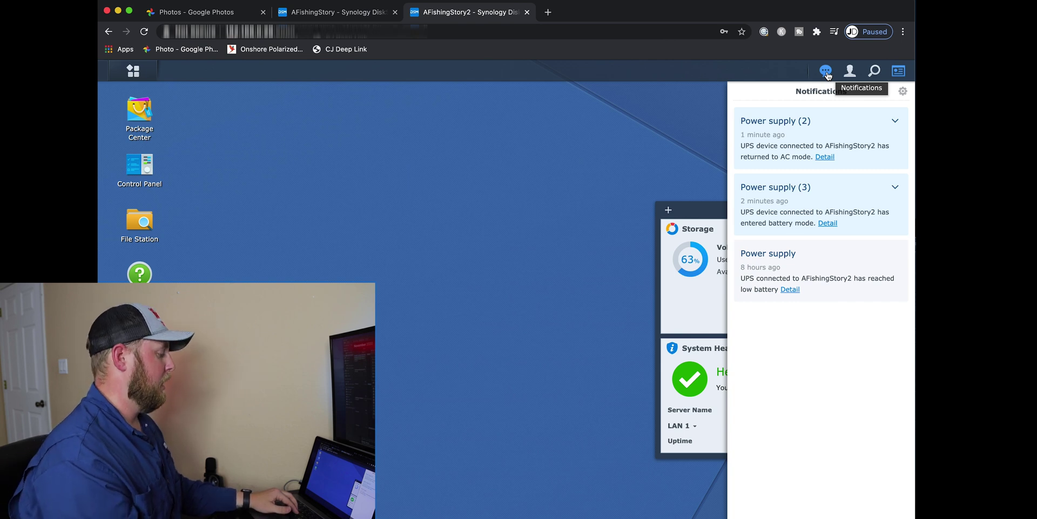
pyautogui.click(825, 70)
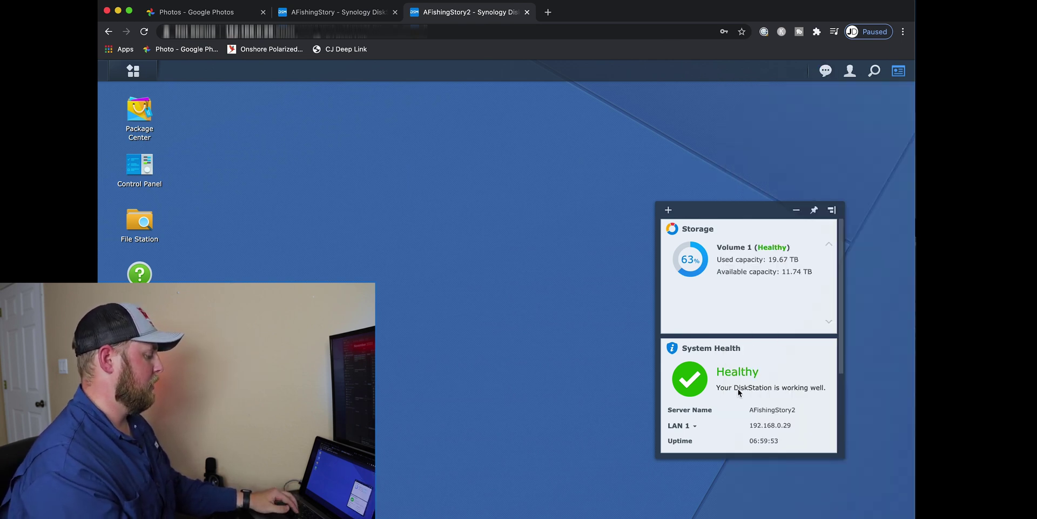
pyautogui.click(337, 12)
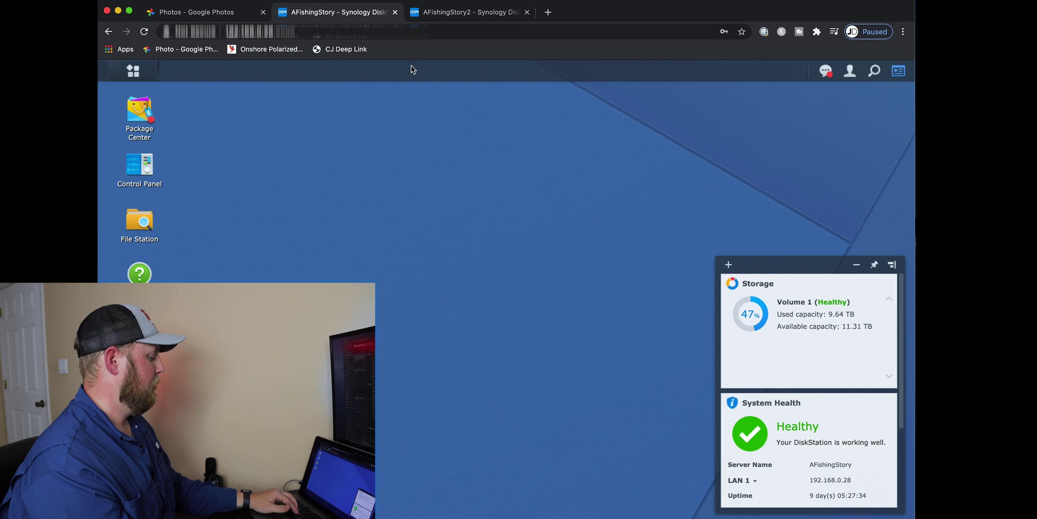